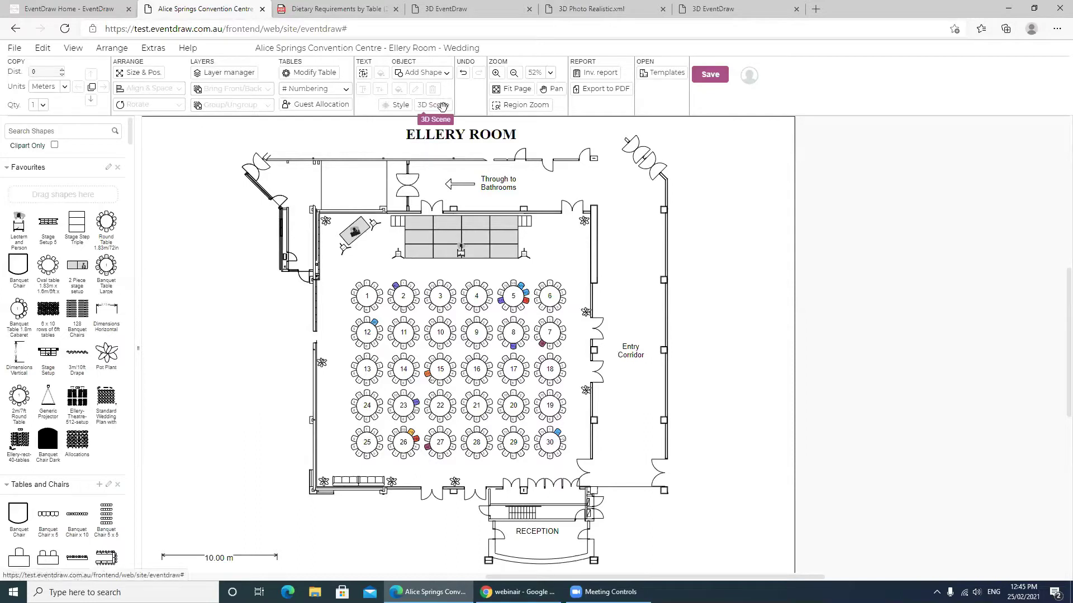
# - Open the Ellery Room plan's 3D scene and upload the VOPS-icon-A512 image from the Desktop as wall art
pyautogui.click(442, 107)
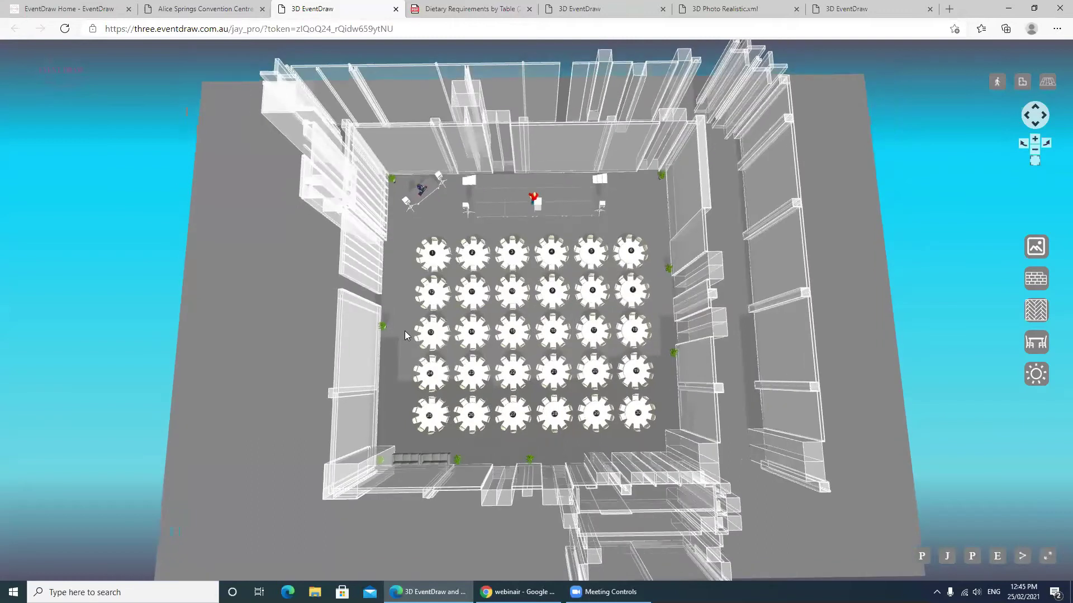
pyautogui.moveTo(405, 331); pyautogui.dragTo(432, 293)
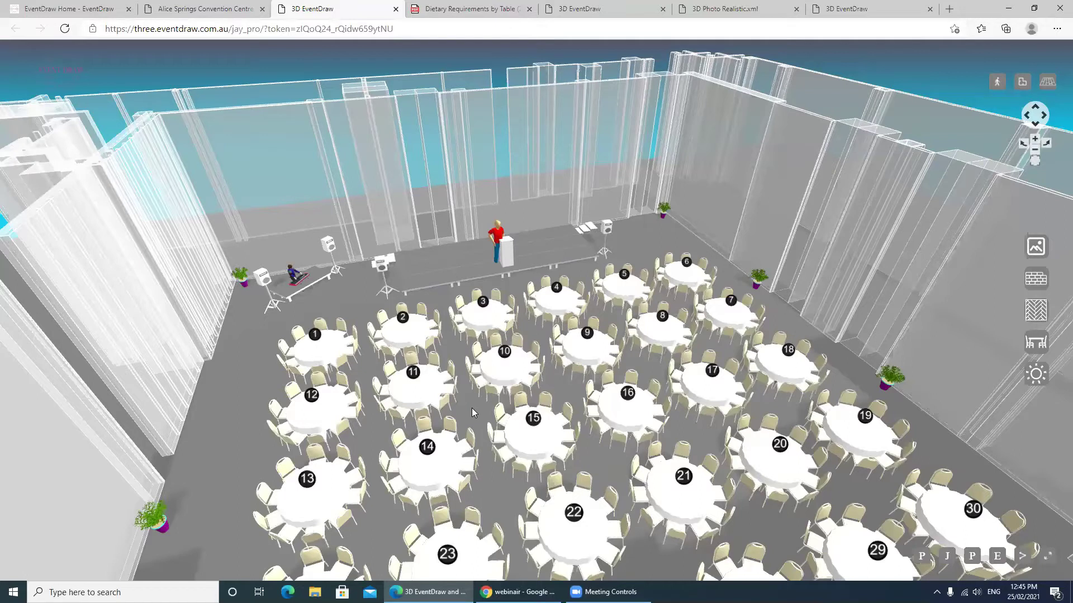
pyautogui.click(1028, 284)
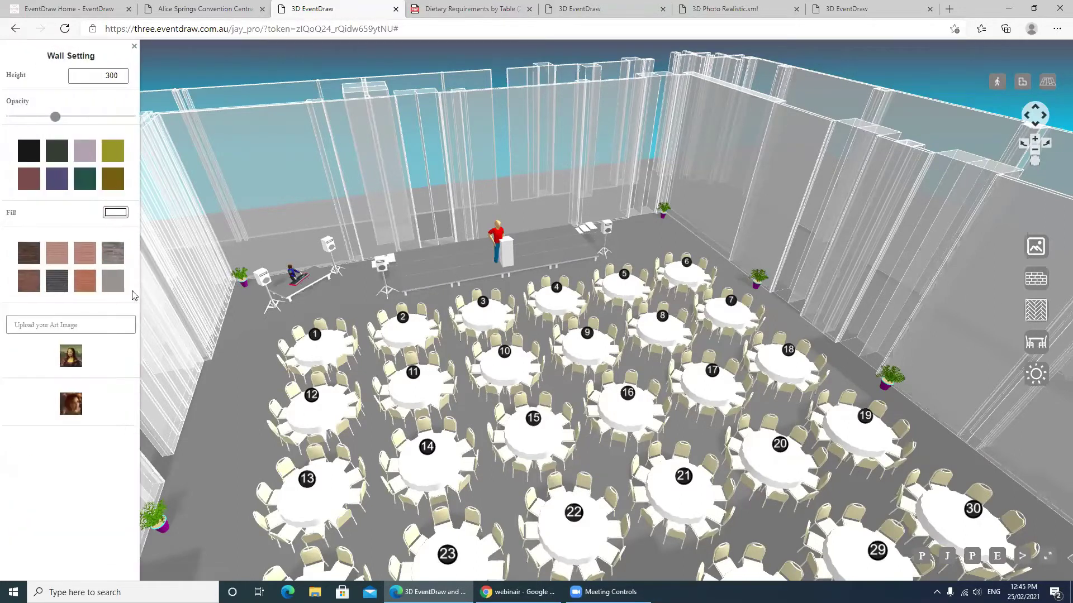
pyautogui.click(90, 325)
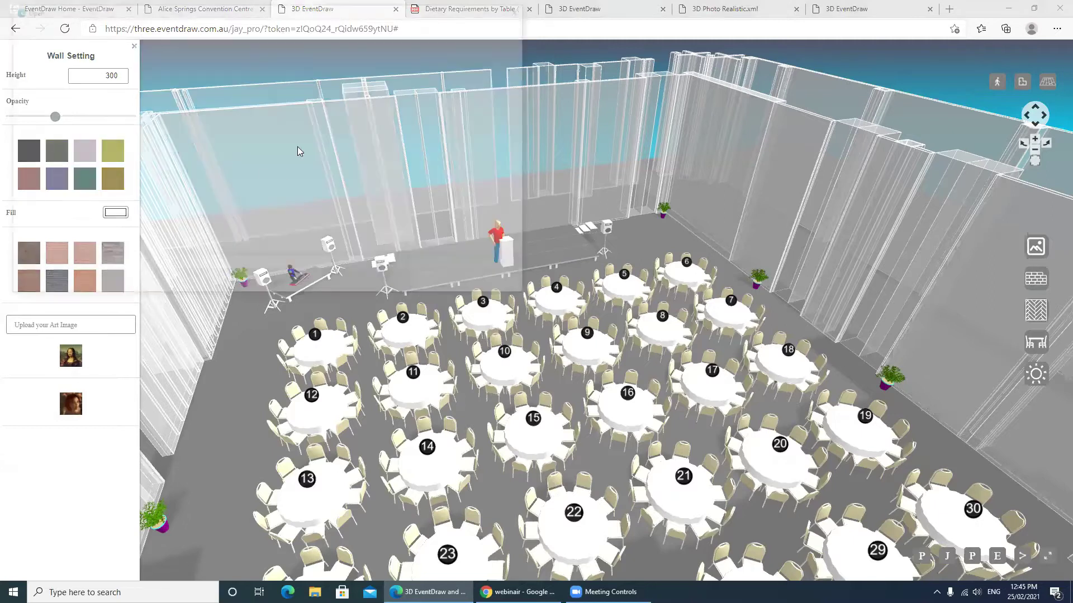
pyautogui.click(445, 91)
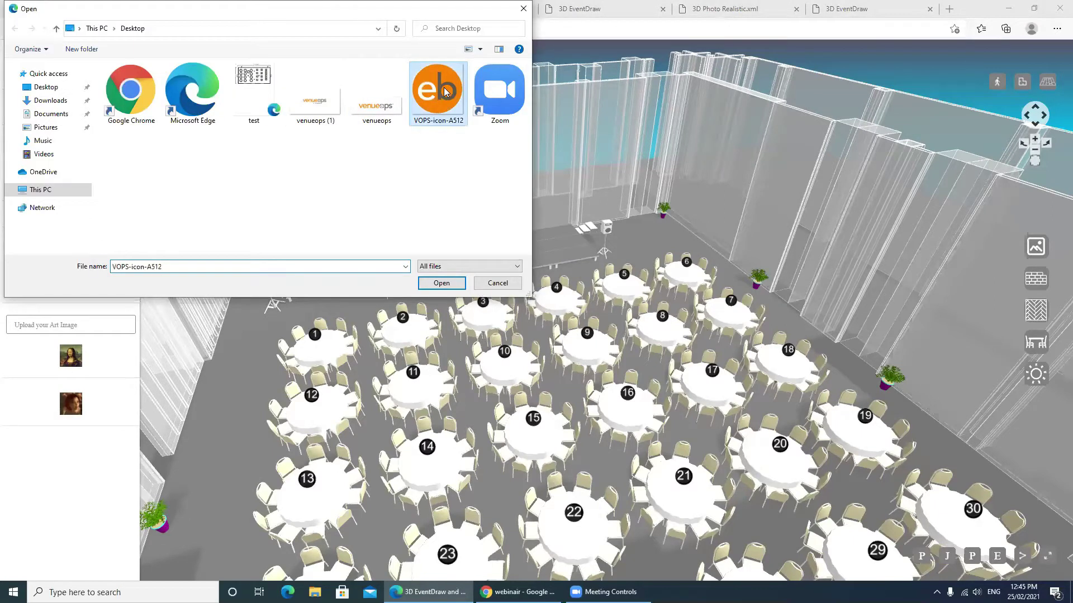
pyautogui.click(443, 284)
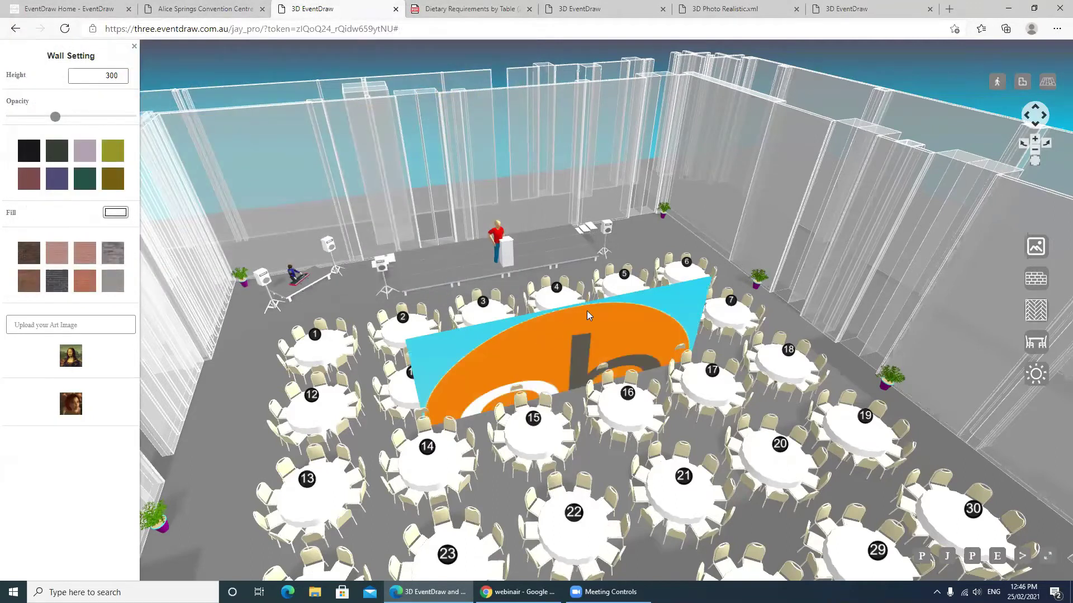
# - Place the eb logo on the side wall near table 6 and set its width to 250, keeping the aspect ratio
pyautogui.moveTo(587, 311); pyautogui.dragTo(729, 272)
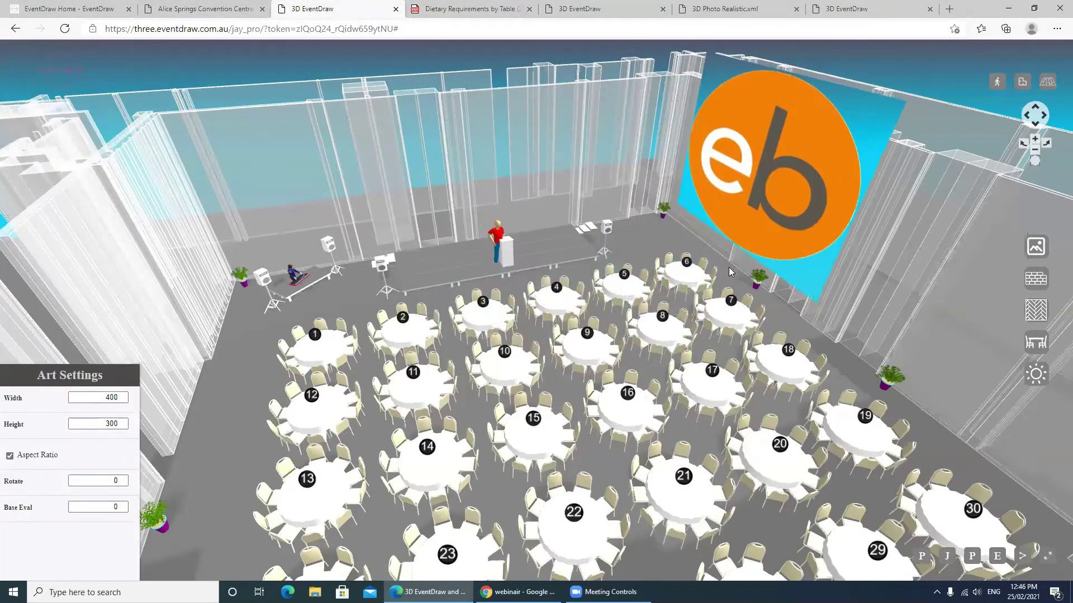
pyautogui.doubleClick(109, 398)
pyautogui.write('250')
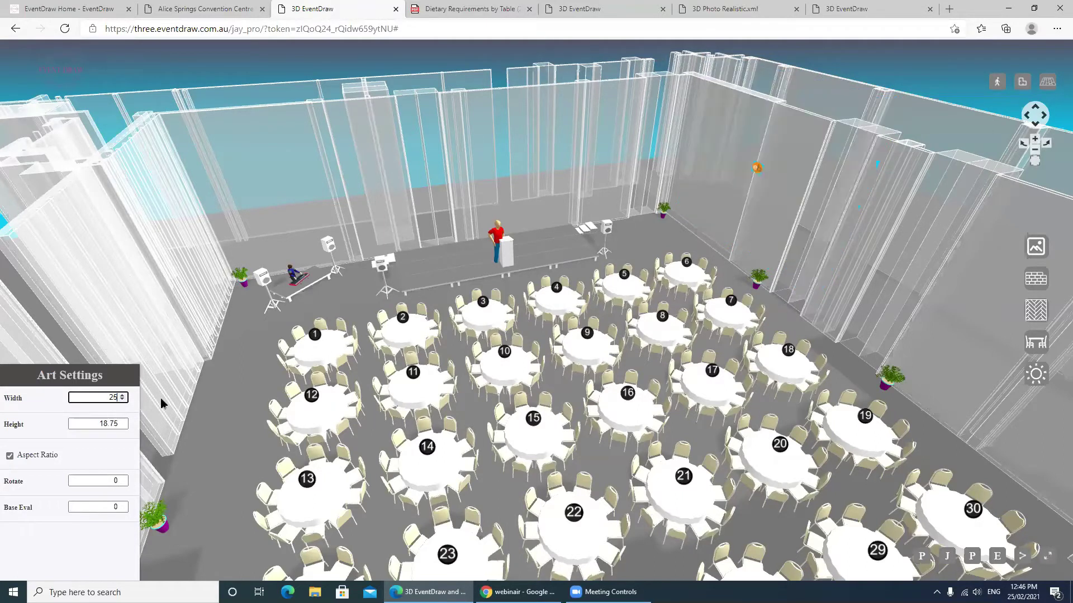
pyautogui.click(654, 224)
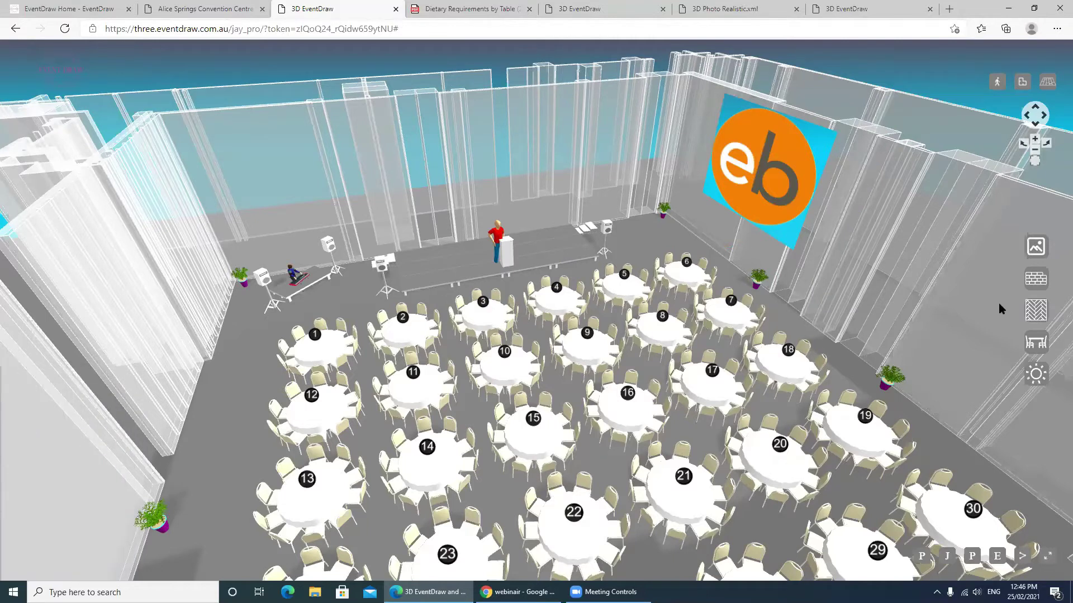
# - Add the sample video screen from the wall art and place it on the wall behind the stage
pyautogui.click(1036, 278)
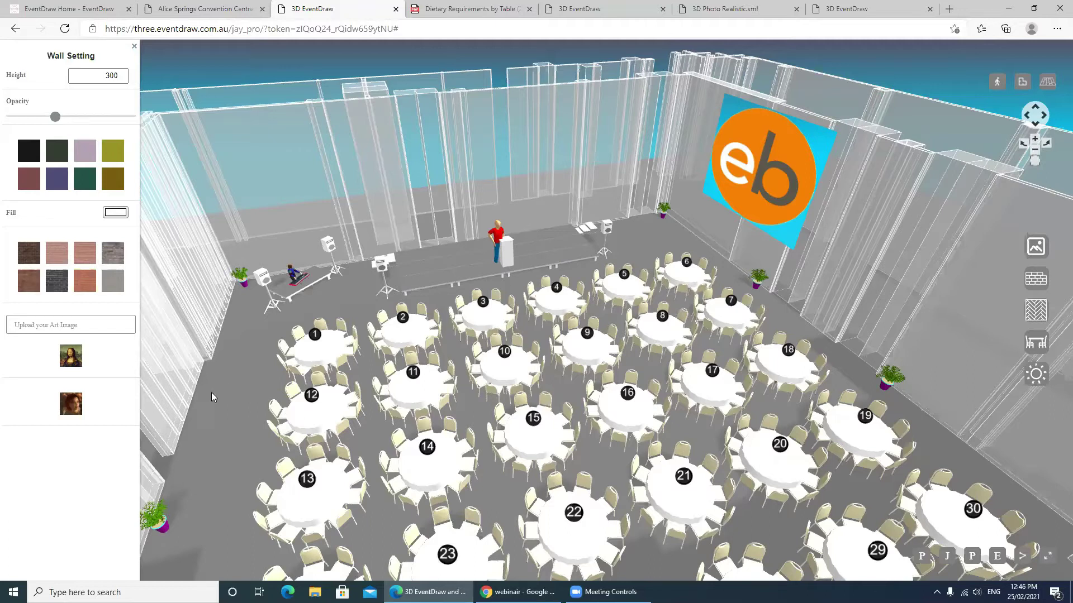
pyautogui.click(70, 410)
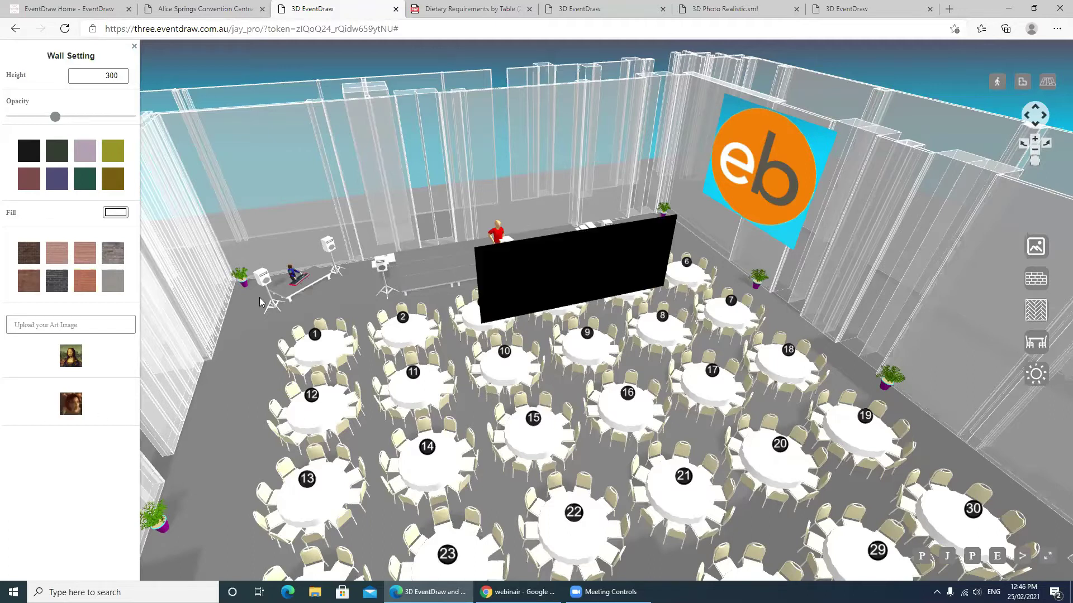
pyautogui.moveTo(588, 253); pyautogui.dragTo(552, 221)
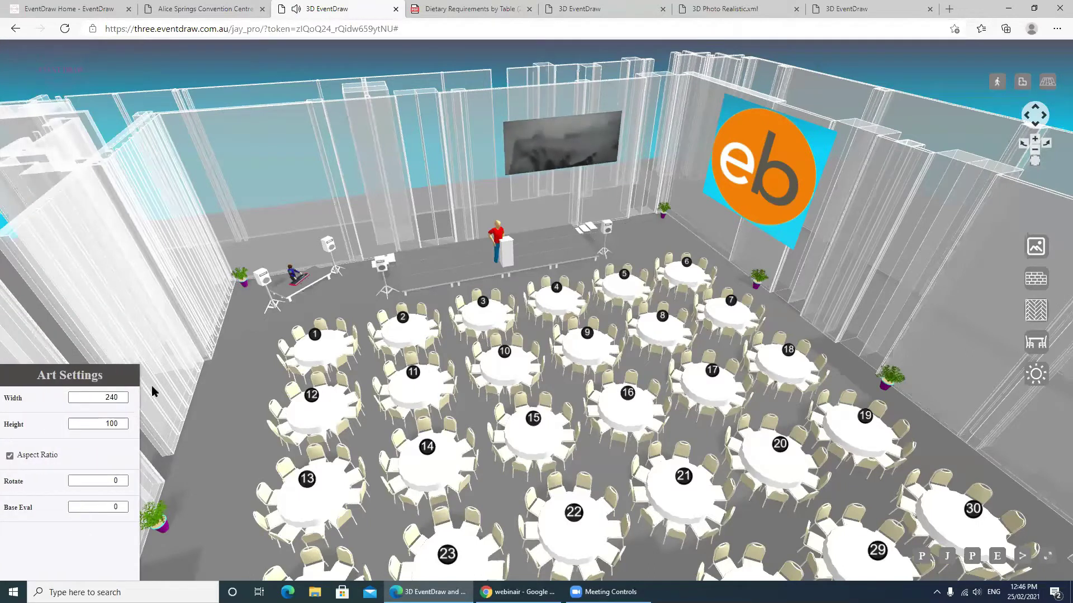
# - Set the video screen's width to 350 with the aspect ratio kept
pyautogui.doubleClick(124, 401)
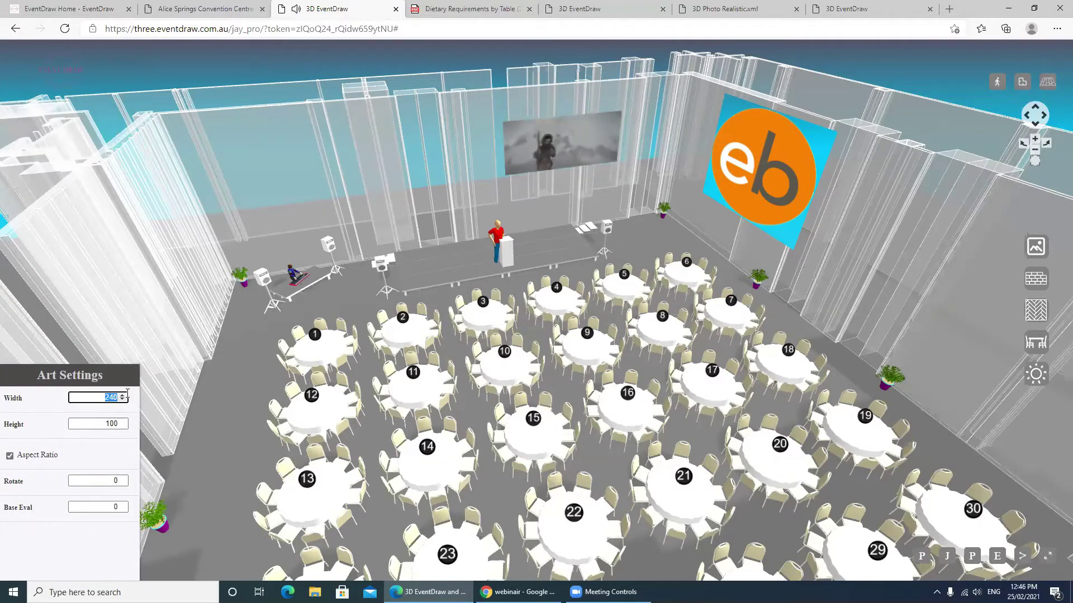
pyautogui.write('350')
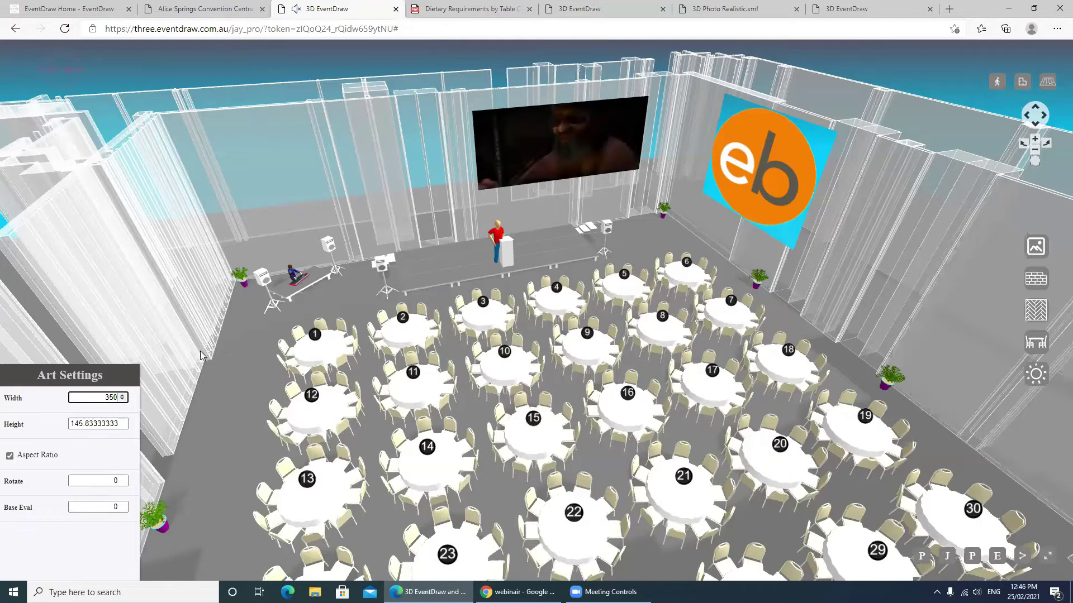
pyautogui.click(235, 375)
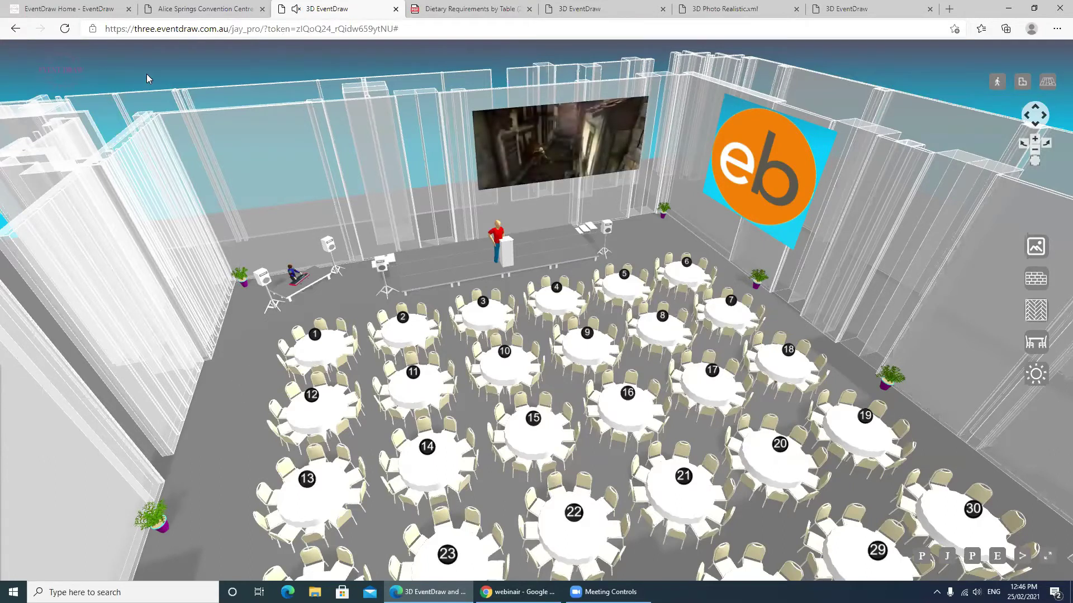
# - Move the eb logo lower on the side wall and the video screen lower behind the stage
pyautogui.moveTo(141, 74)
pyautogui.mouseDown()
pyautogui.moveTo(187, 74)
pyautogui.moveTo(148, 70)
pyautogui.mouseUp()
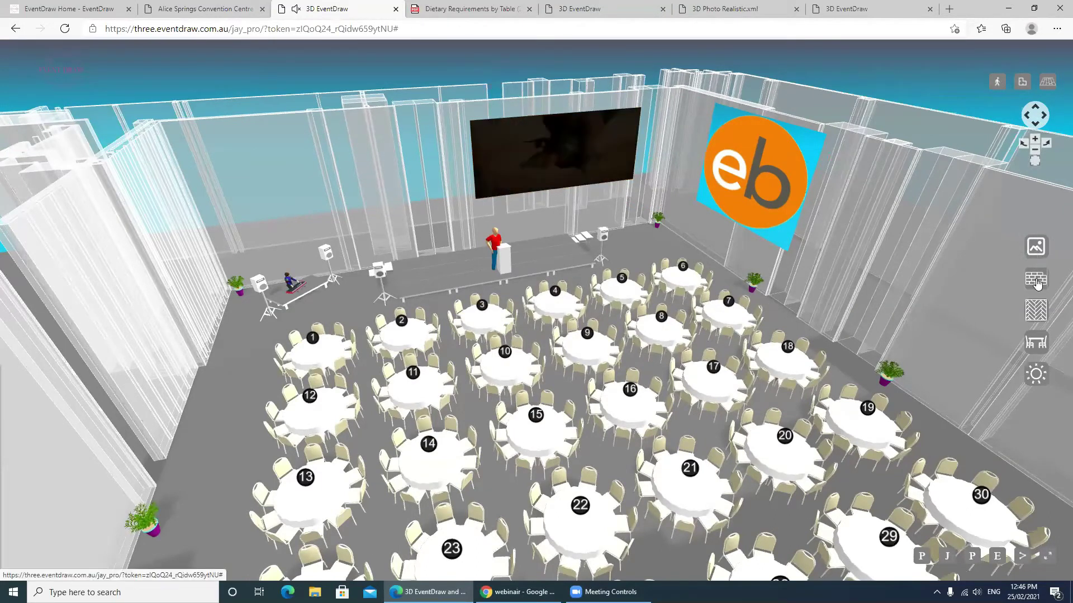
pyautogui.click(766, 159)
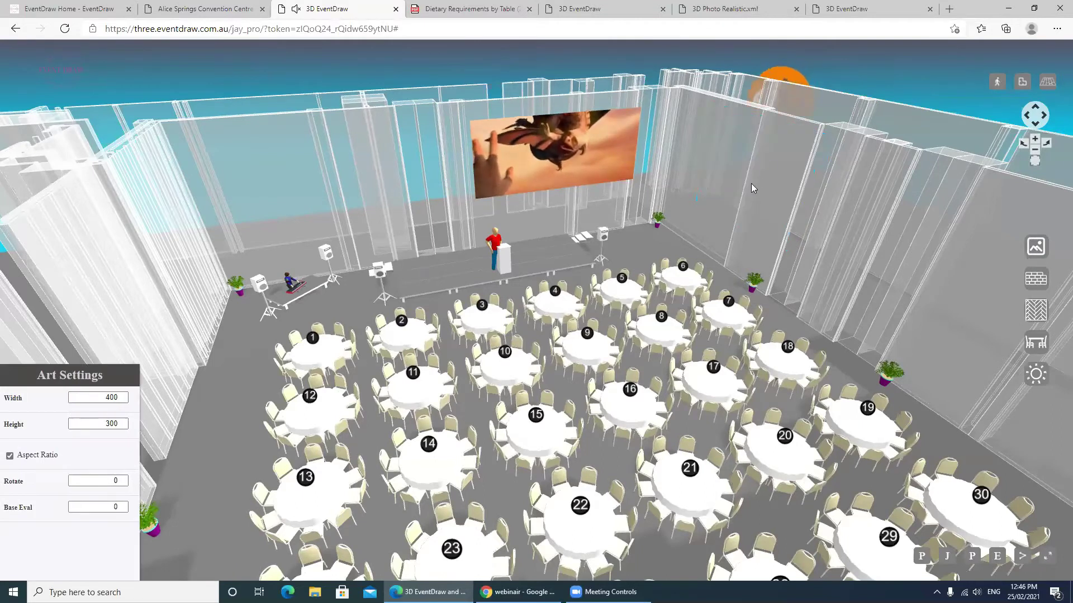
pyautogui.click(731, 233)
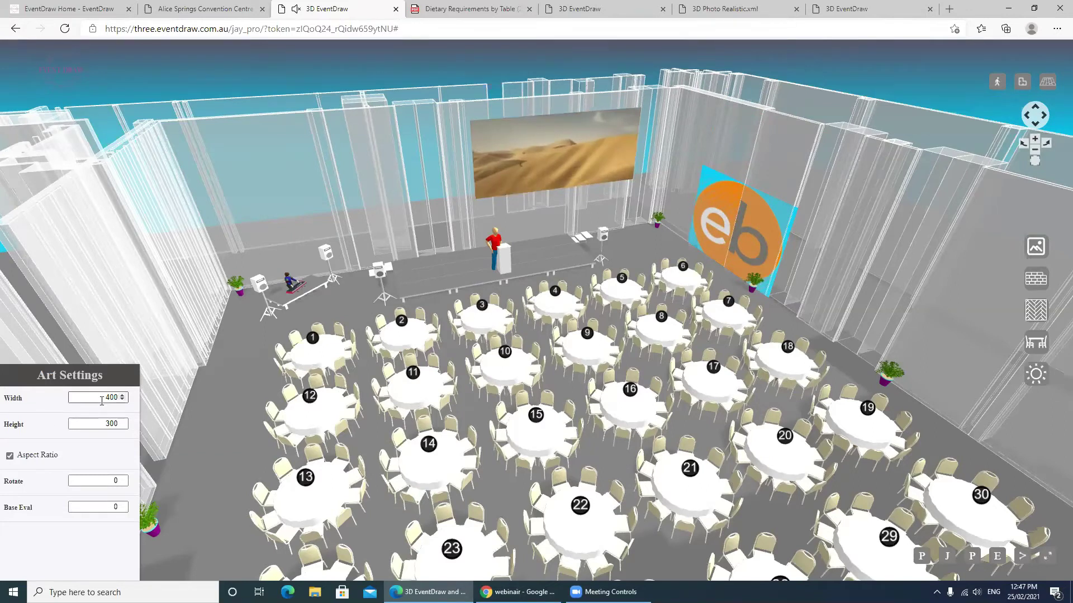
pyautogui.click(574, 140)
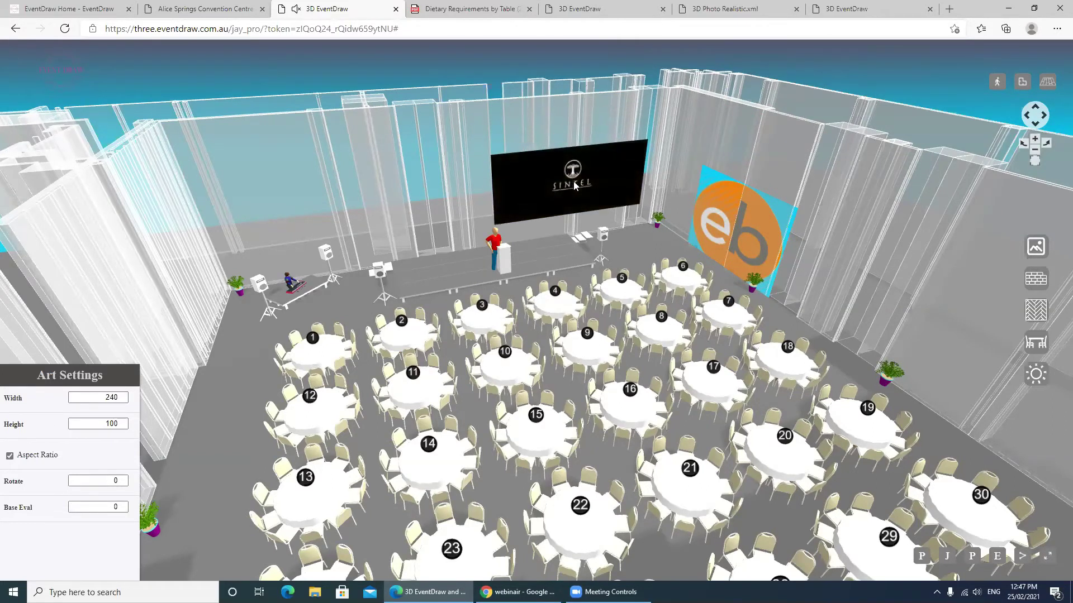
# - Set the height of the room's walls to 241 in the wall settings
pyautogui.click(1036, 278)
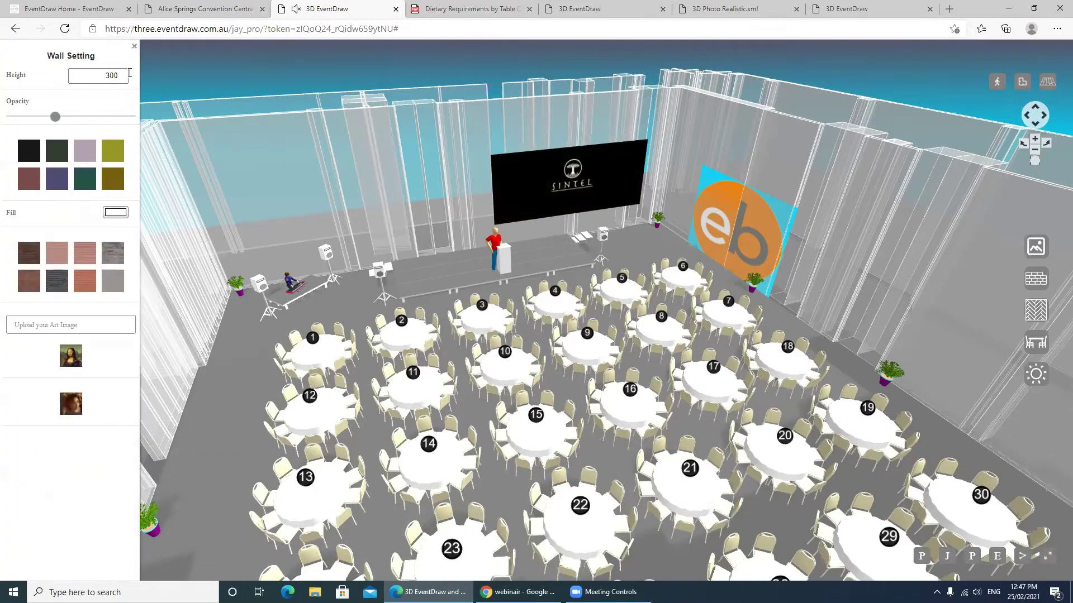
pyautogui.click(122, 79)
pyautogui.click(122, 79)
pyautogui.click(122, 79)
pyautogui.moveTo(123, 79); pyautogui.dragTo(122, 78)
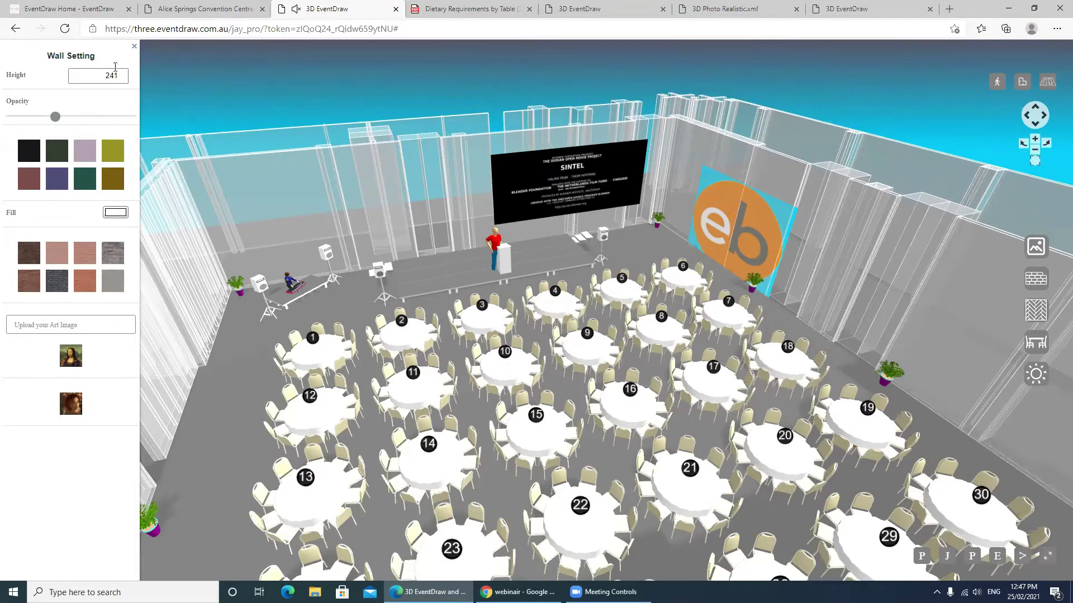
pyautogui.click(135, 47)
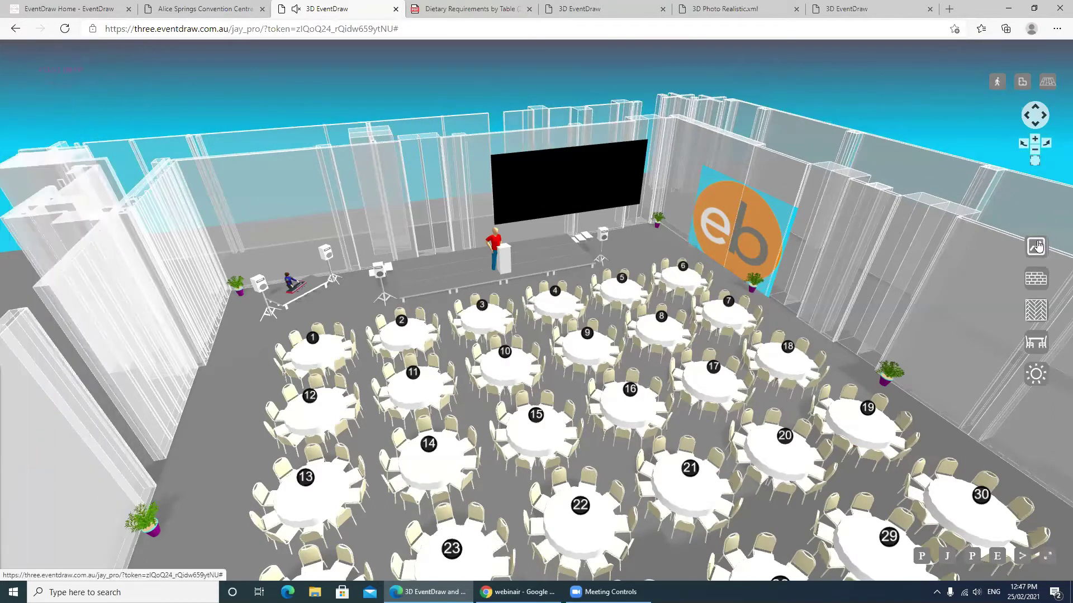
# - Change the 3D scene's background to the black swatch
pyautogui.click(1035, 247)
pyautogui.click(28, 88)
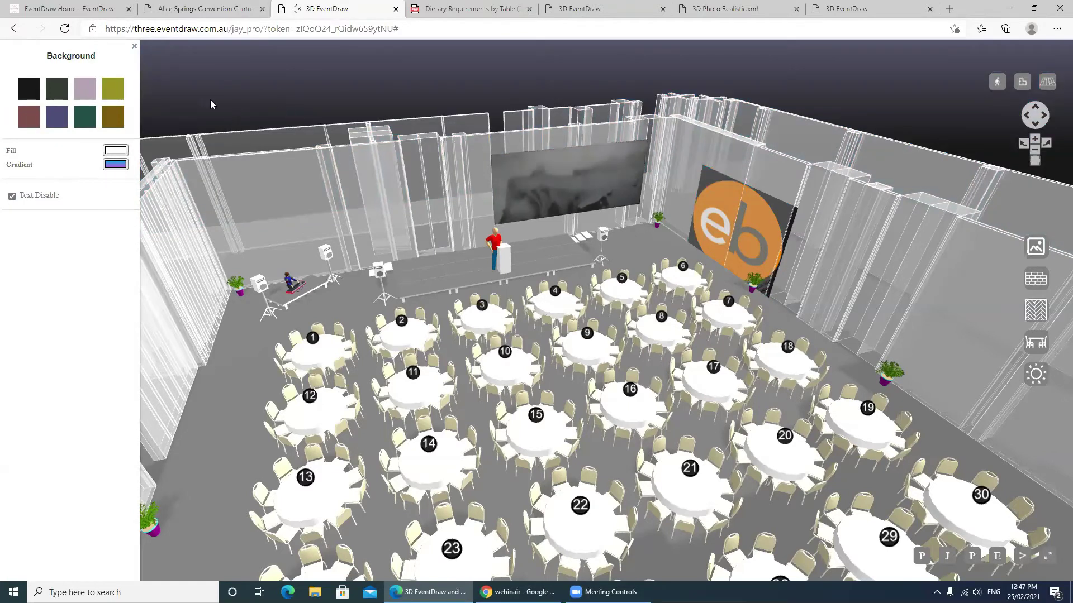
pyautogui.click(134, 48)
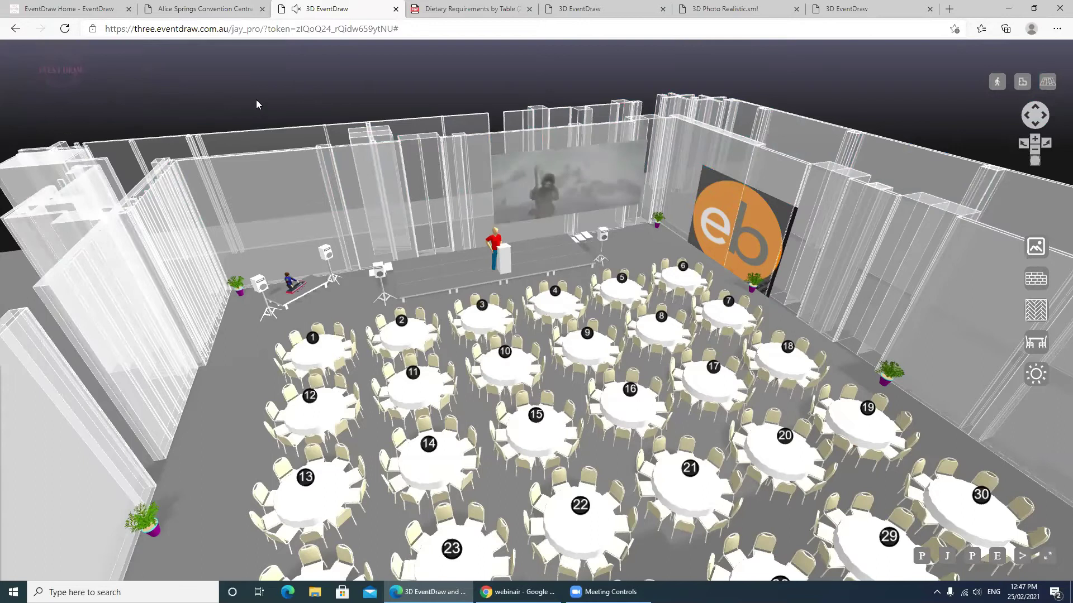
# - Examine the 3D scene's view presets and light rotation settings
pyautogui.moveTo(940, 318); pyautogui.dragTo(1039, 307)
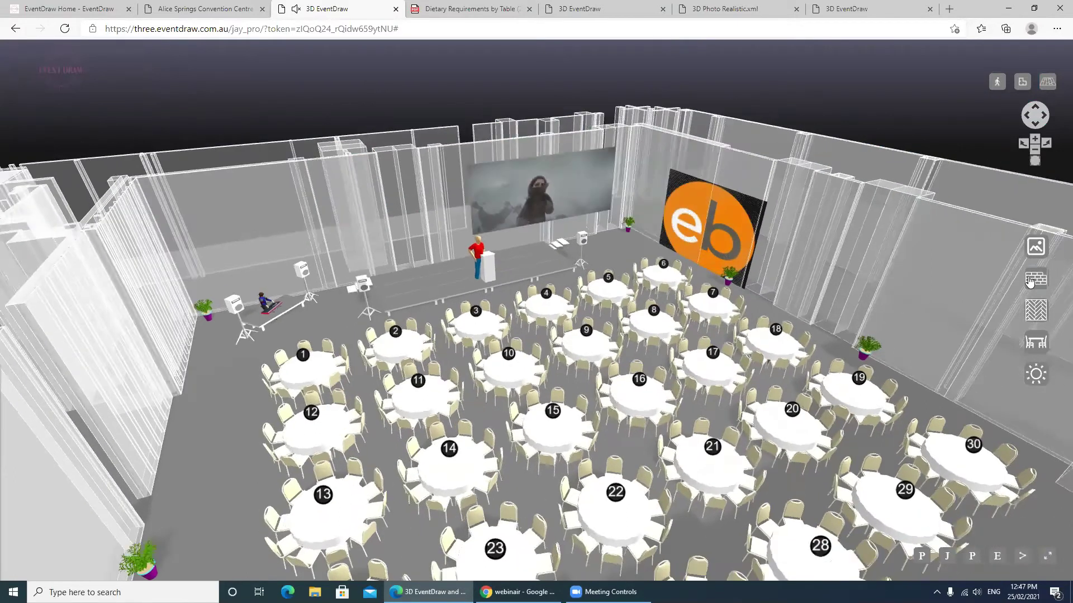
pyautogui.click(1035, 375)
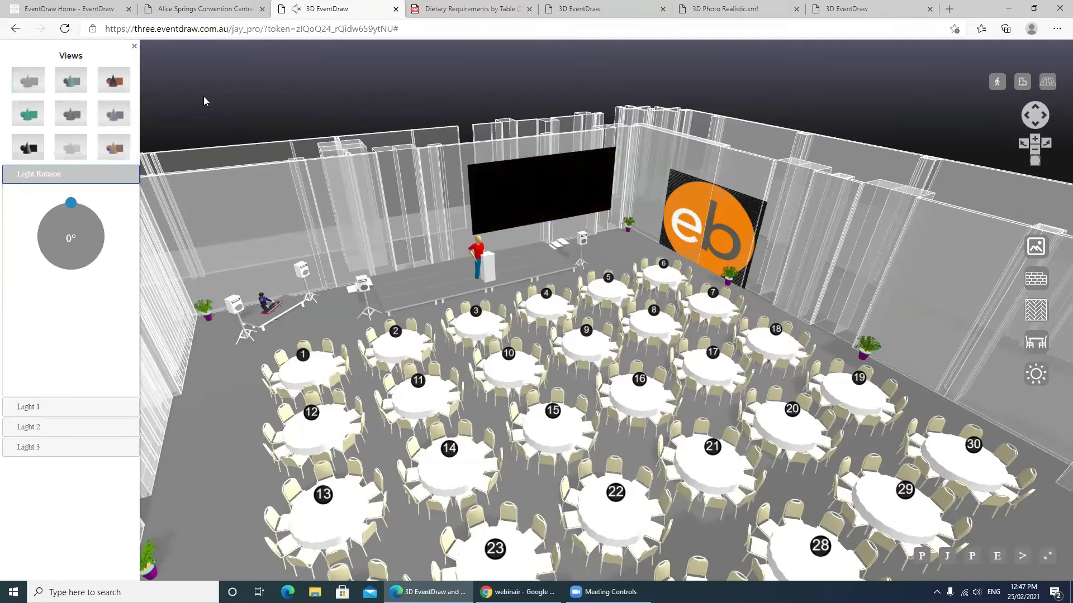
pyautogui.click(134, 47)
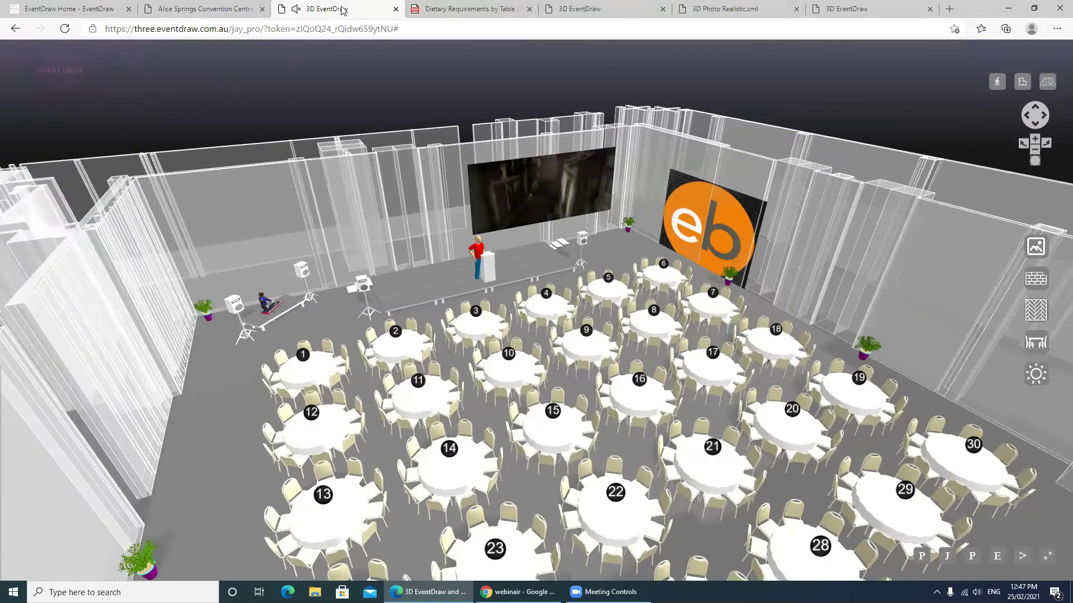
# - Open the 3D scene of the 3D Photo Realistic.xml plan and tour the hall's seating and stage from several angles
pyautogui.click(581, 8)
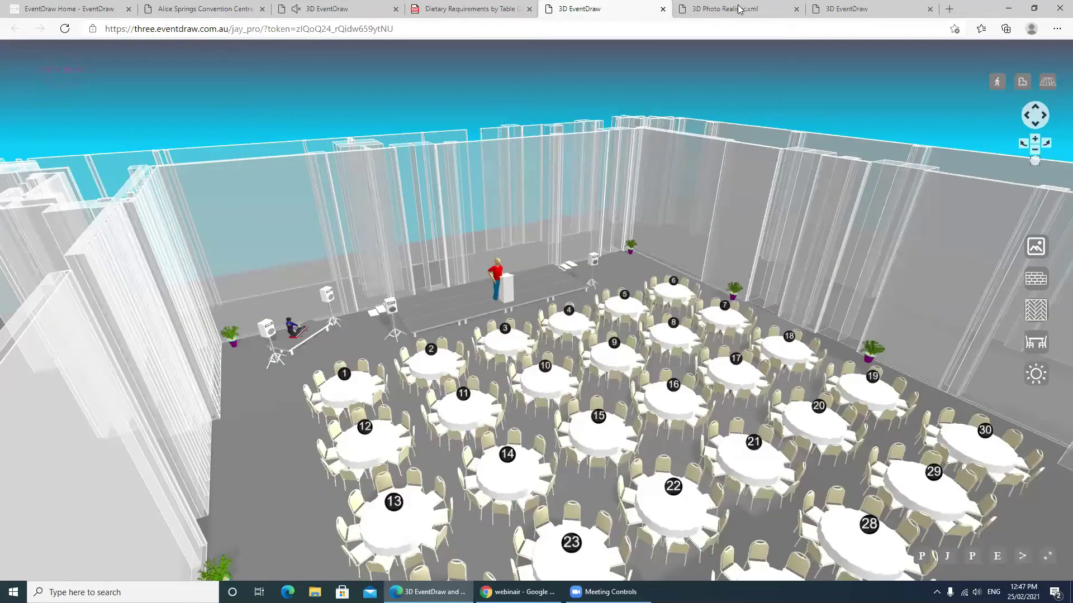
pyautogui.click(738, 7)
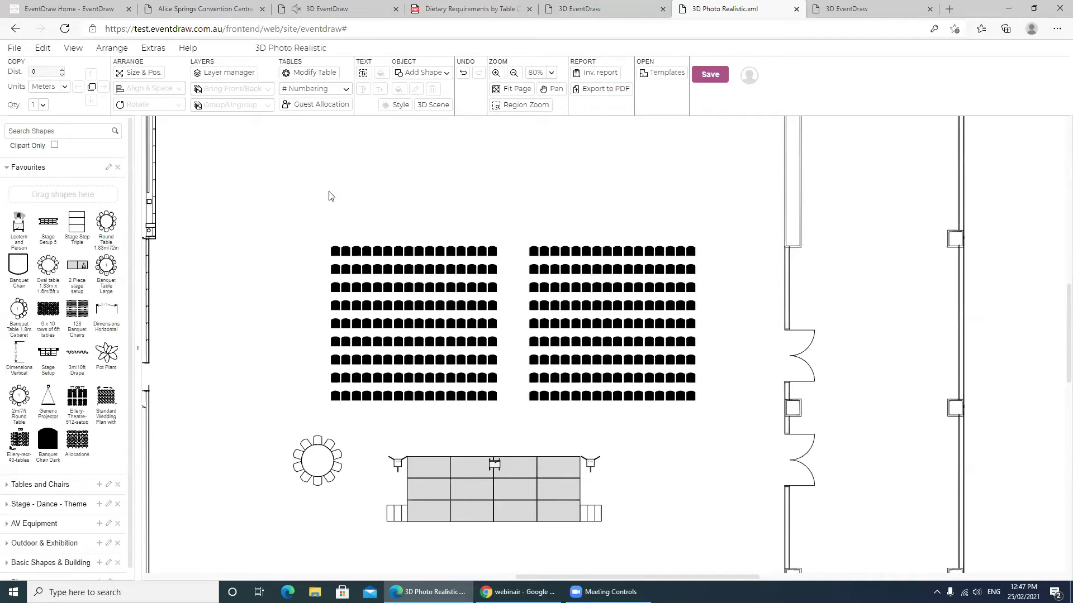
pyautogui.click(437, 106)
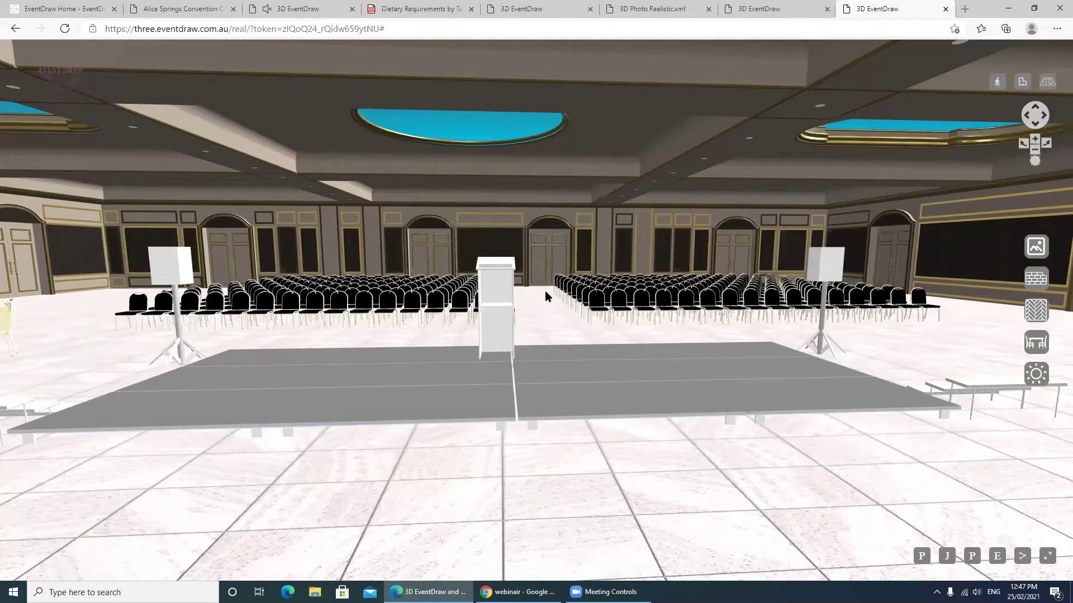
pyautogui.moveTo(562, 295); pyautogui.dragTo(202, 418)
pyautogui.scroll(3, 193, 347)
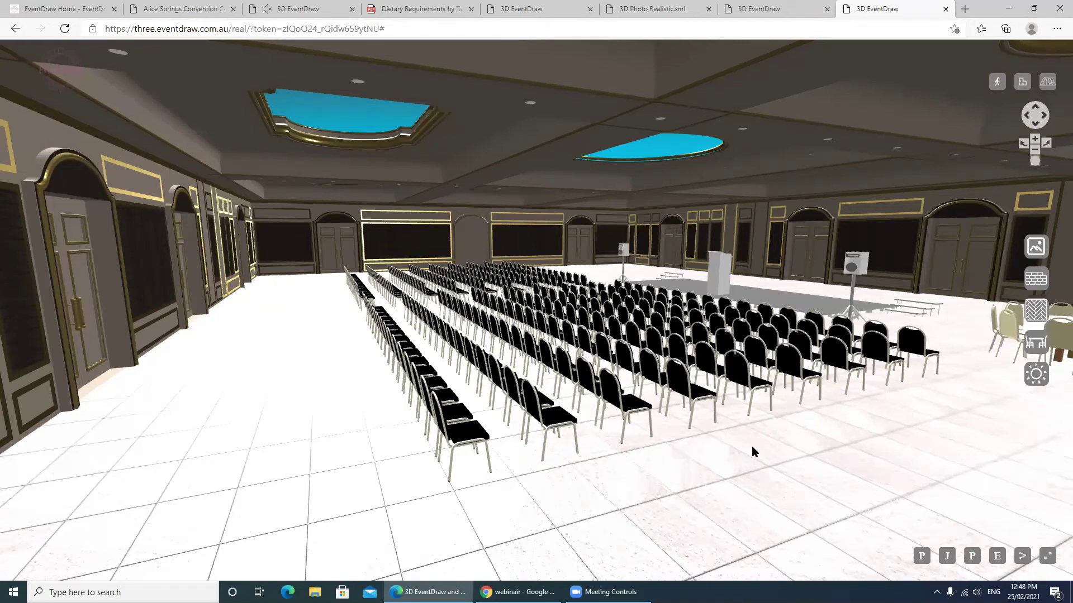
pyautogui.moveTo(788, 453); pyautogui.dragTo(714, 454)
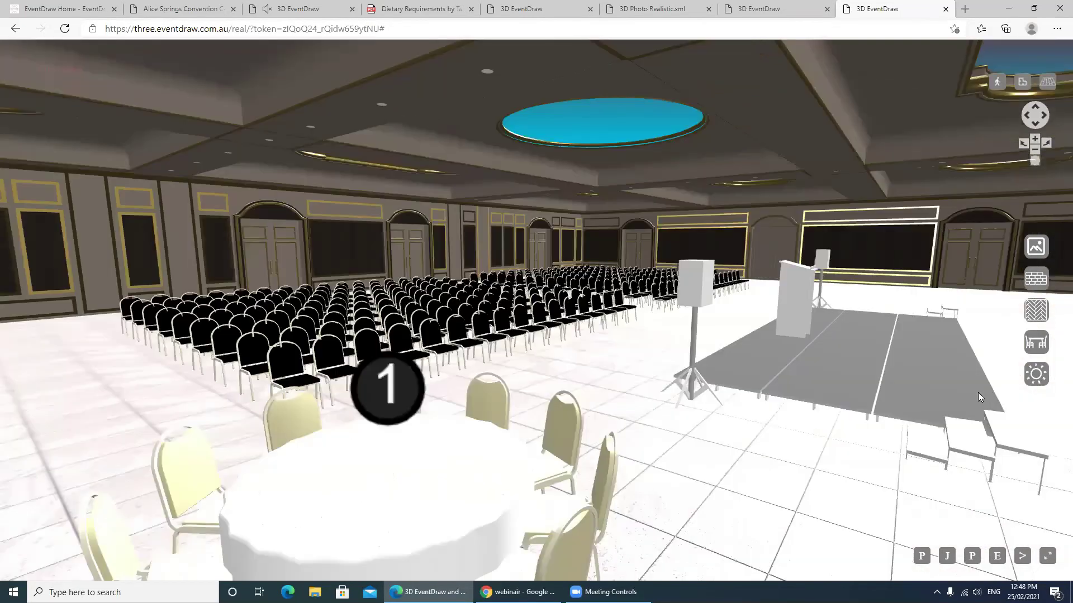
pyautogui.moveTo(978, 392); pyautogui.dragTo(879, 403)
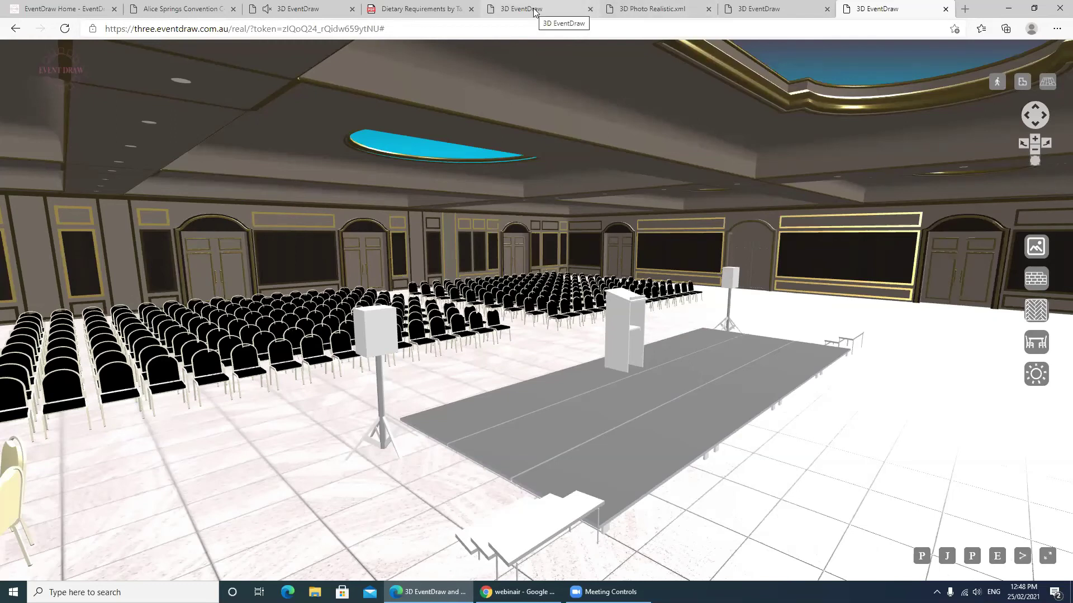
# - Return to the Alice Springs Convention Centre Ellery Room wedding floor plan
pyautogui.hotkey('ctrl', '5')
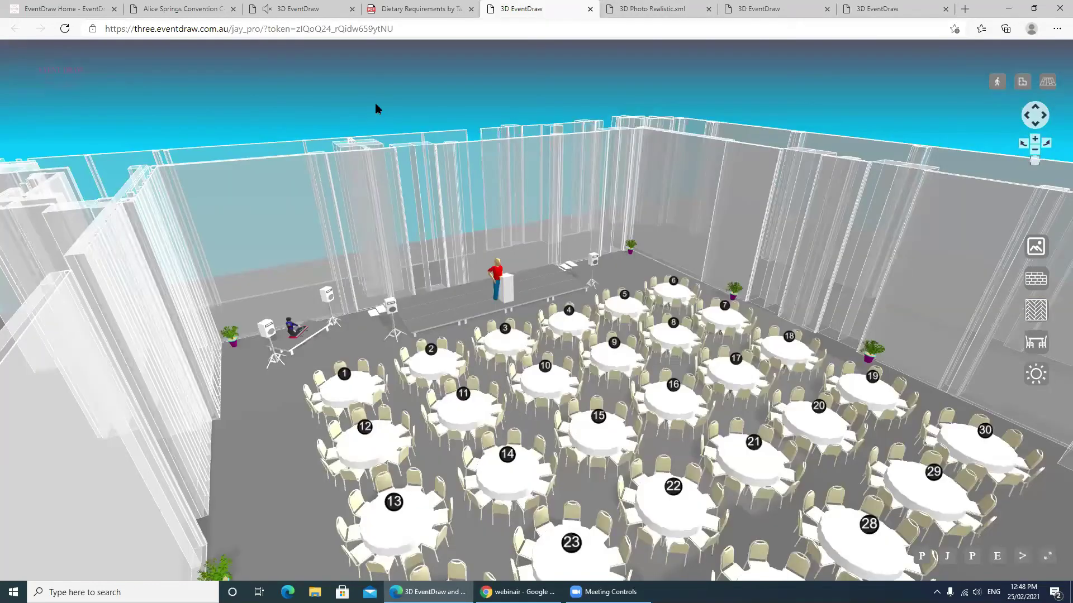
pyautogui.moveTo(376, 104); pyautogui.dragTo(353, 106)
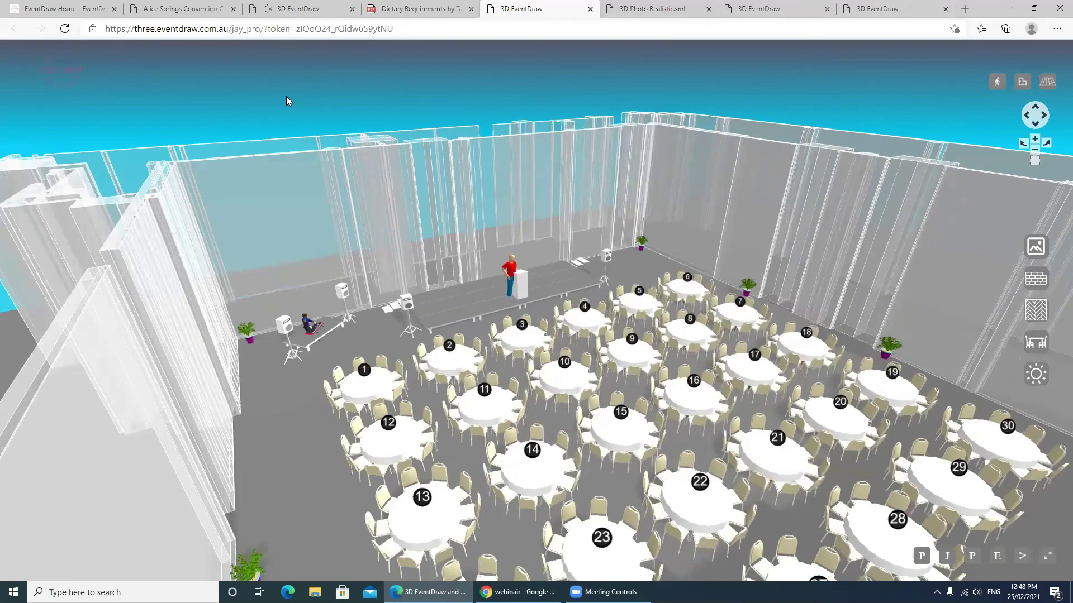
pyautogui.click(181, 10)
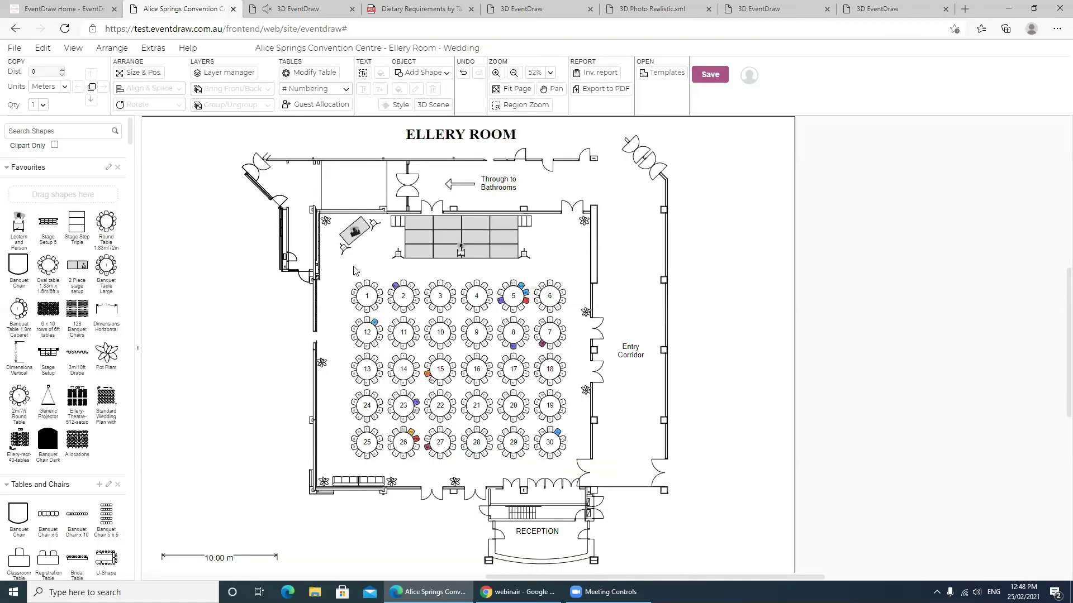